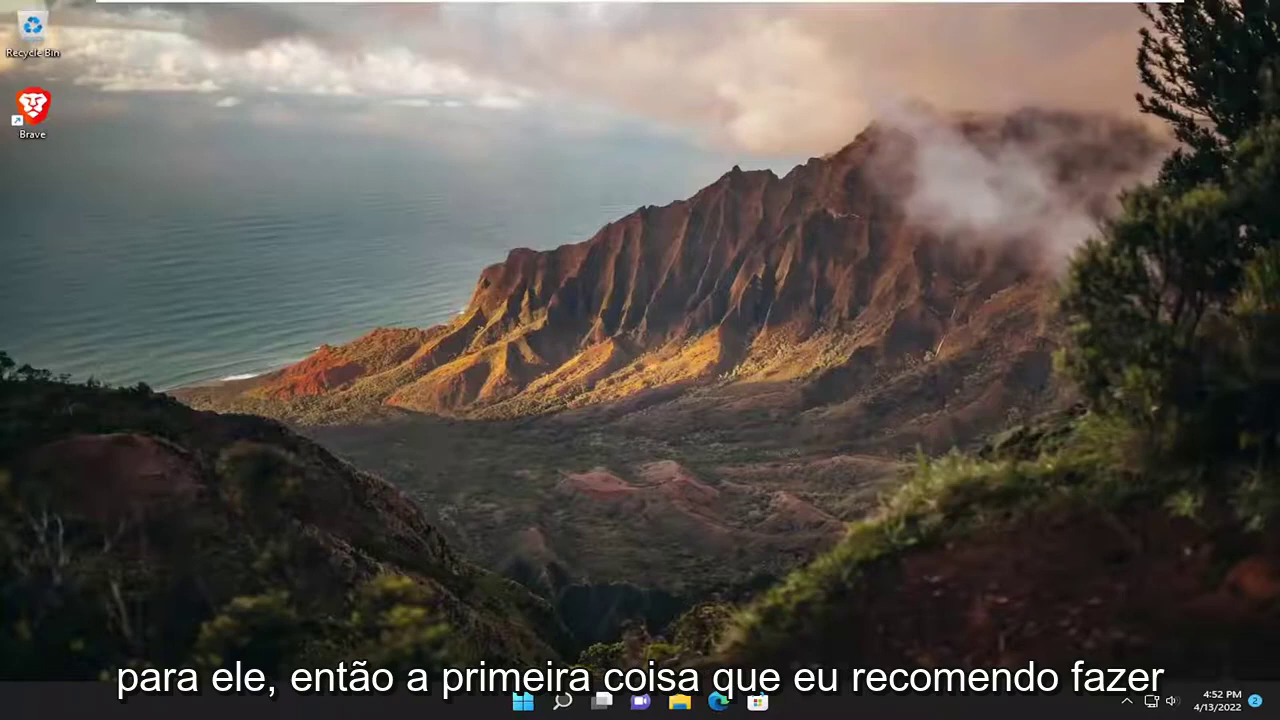
Step: Search for 'troubleshoot' and open the Troubleshoot settings page
{"action": "left_click", "coordinate": [563, 702]}
{"action": "type", "text": "troub"}
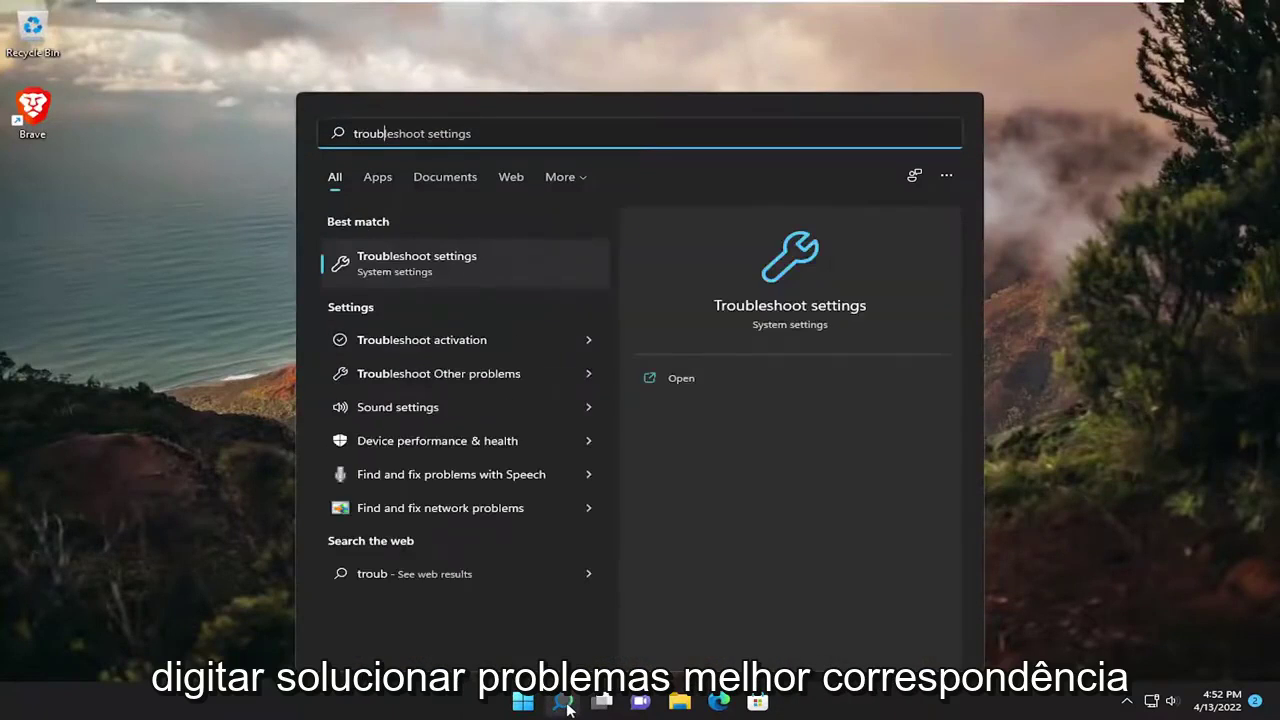
{"action": "type", "text": "leshoot"}
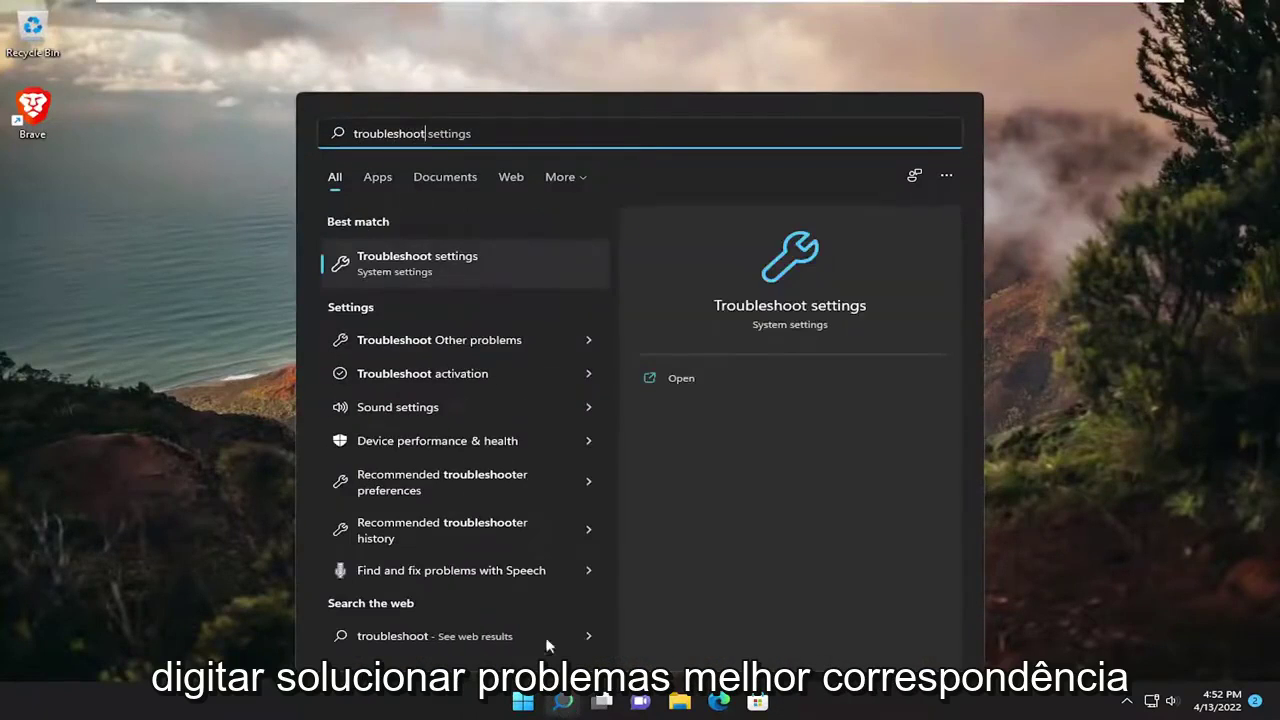
{"action": "left_click", "coordinate": [424, 268]}
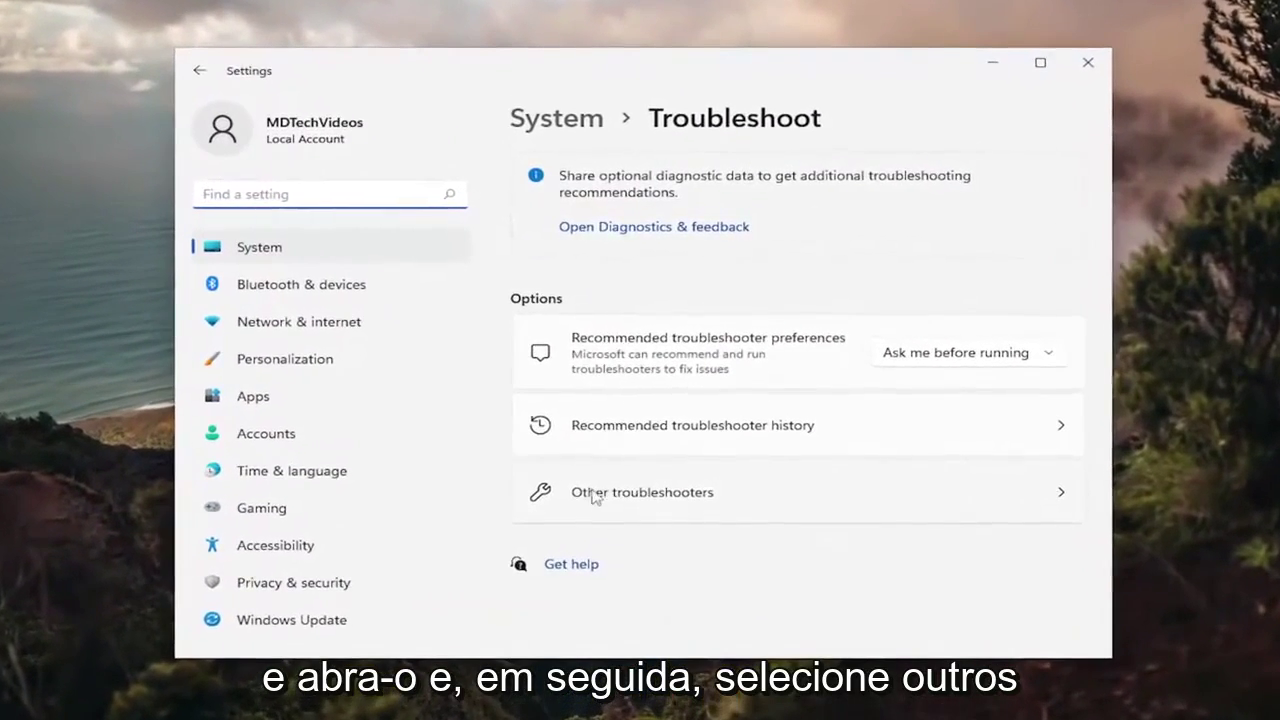
Step: Run the Windows Update troubleshooter from the Other troubleshooters list
{"action": "left_click", "coordinate": [612, 495]}
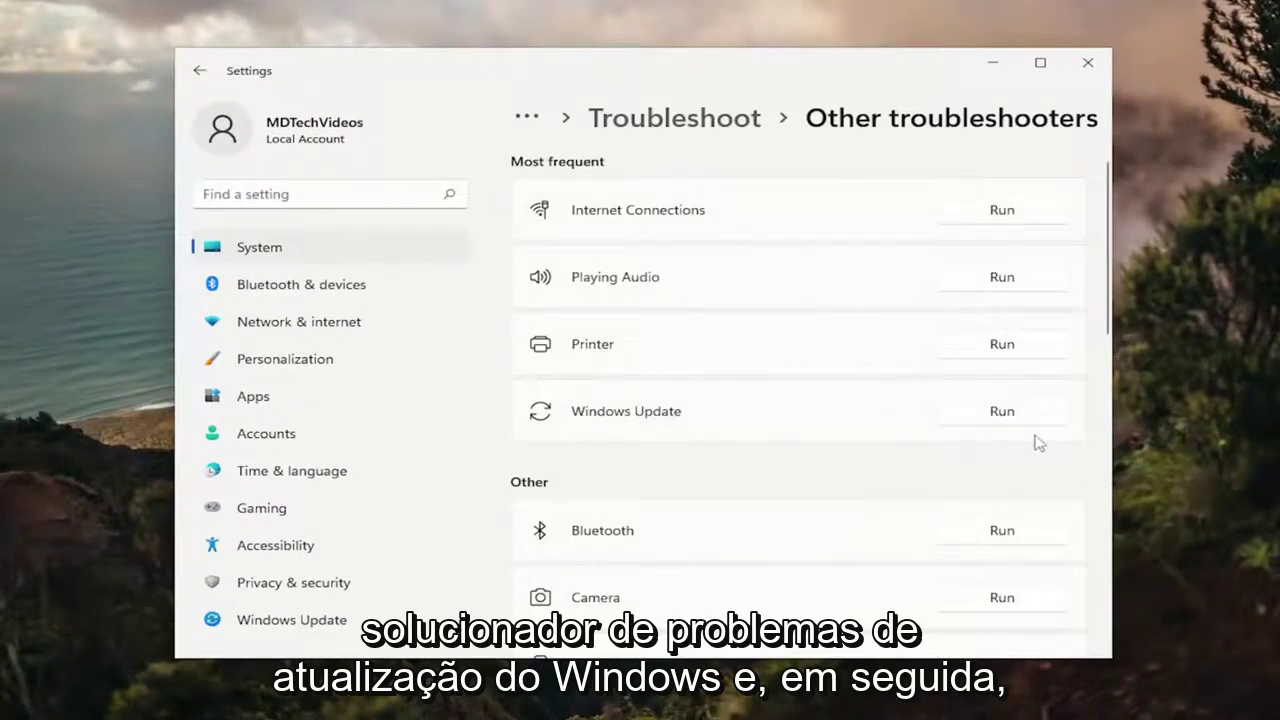
{"action": "left_click", "coordinate": [1003, 413]}
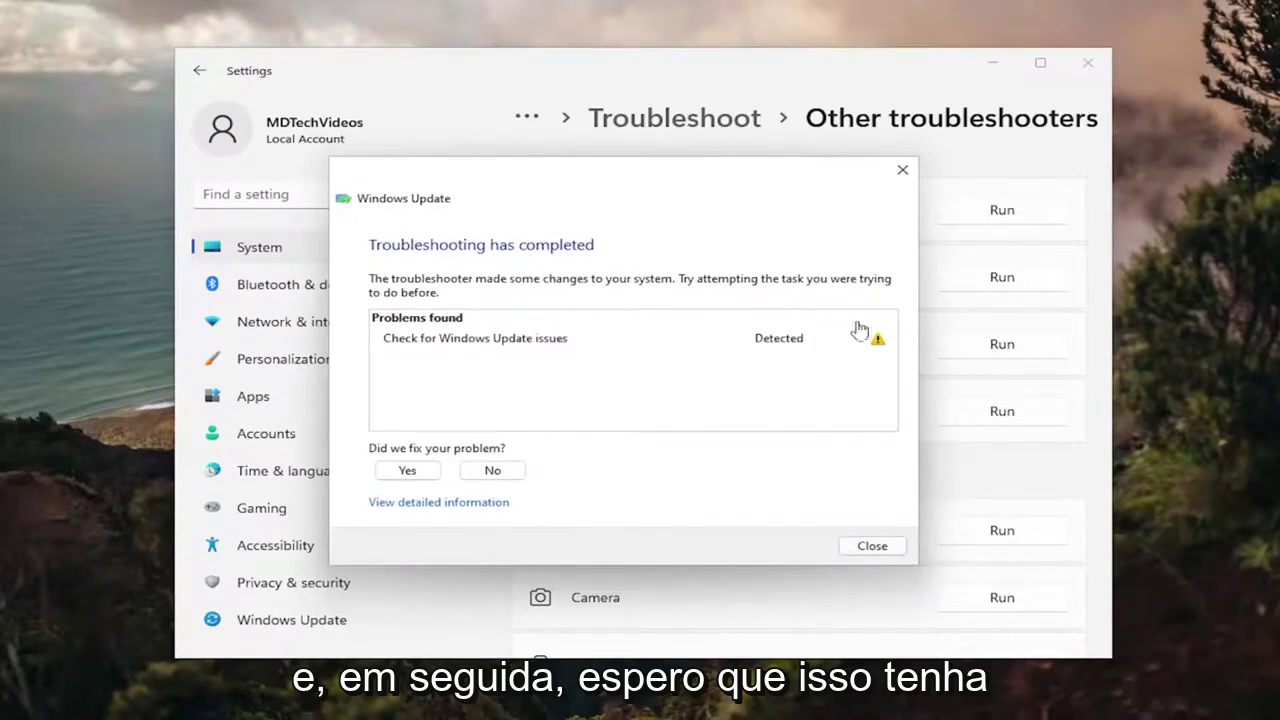
Step: Dismiss the troubleshooter results, close Settings, and launch Command Prompt as administrator via 'cmd' search
{"action": "left_click", "coordinate": [896, 548]}
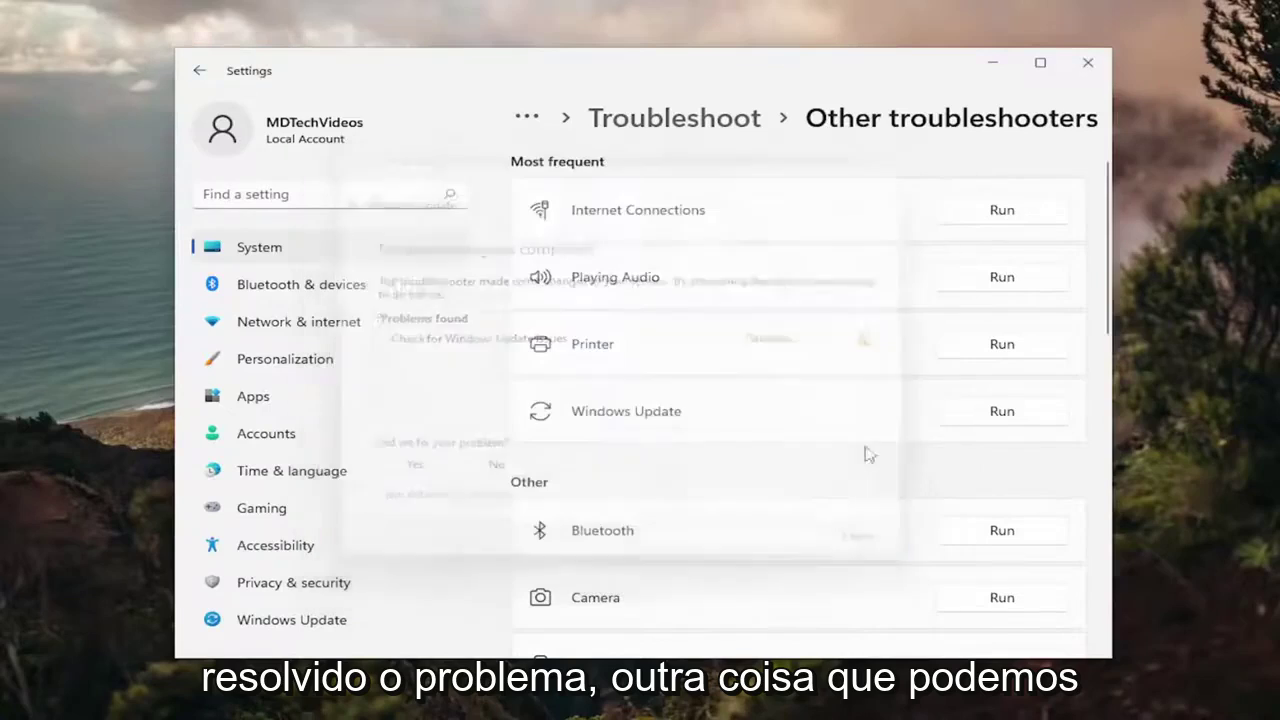
{"action": "left_click", "coordinate": [1054, 78]}
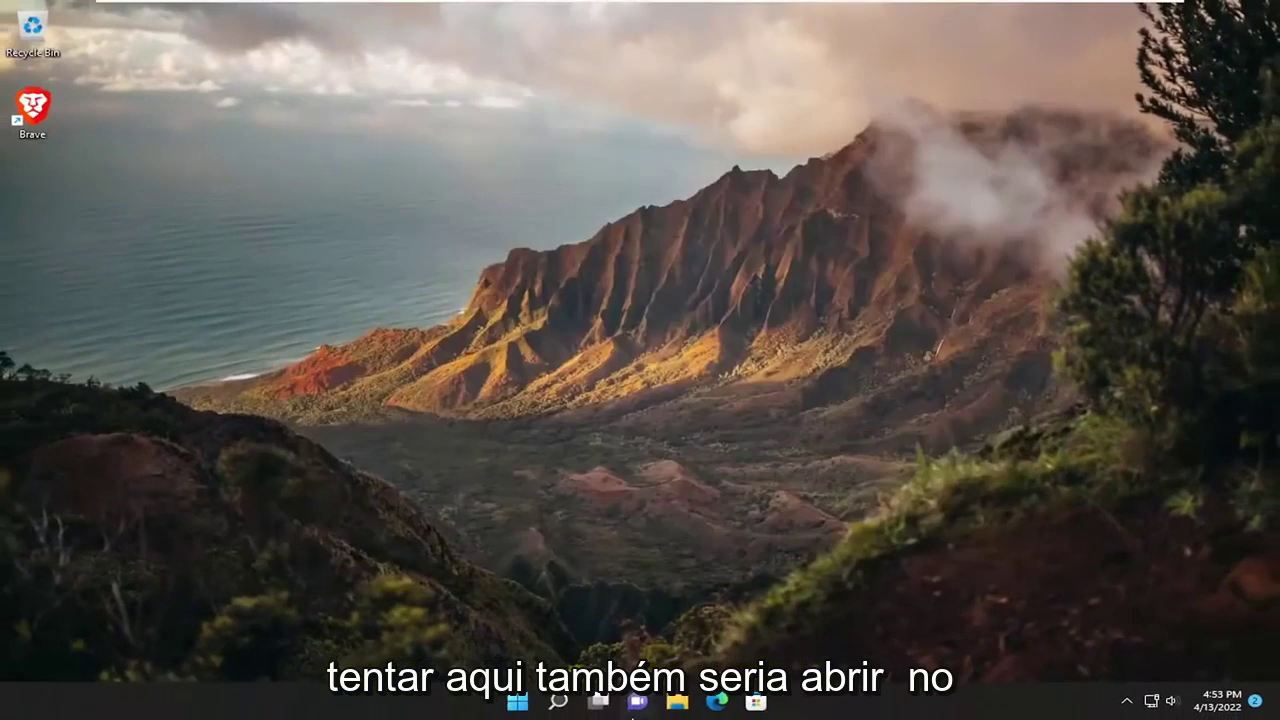
{"action": "left_click", "coordinate": [558, 704]}
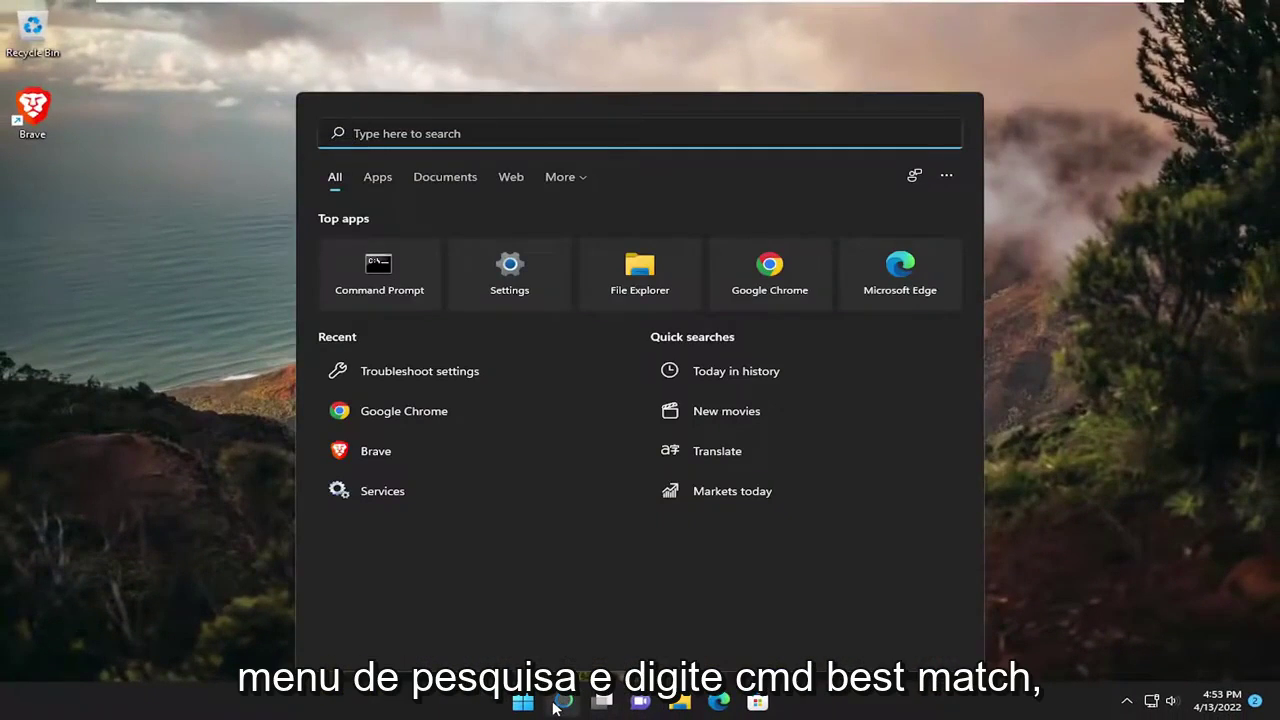
{"action": "type", "text": "cmd"}
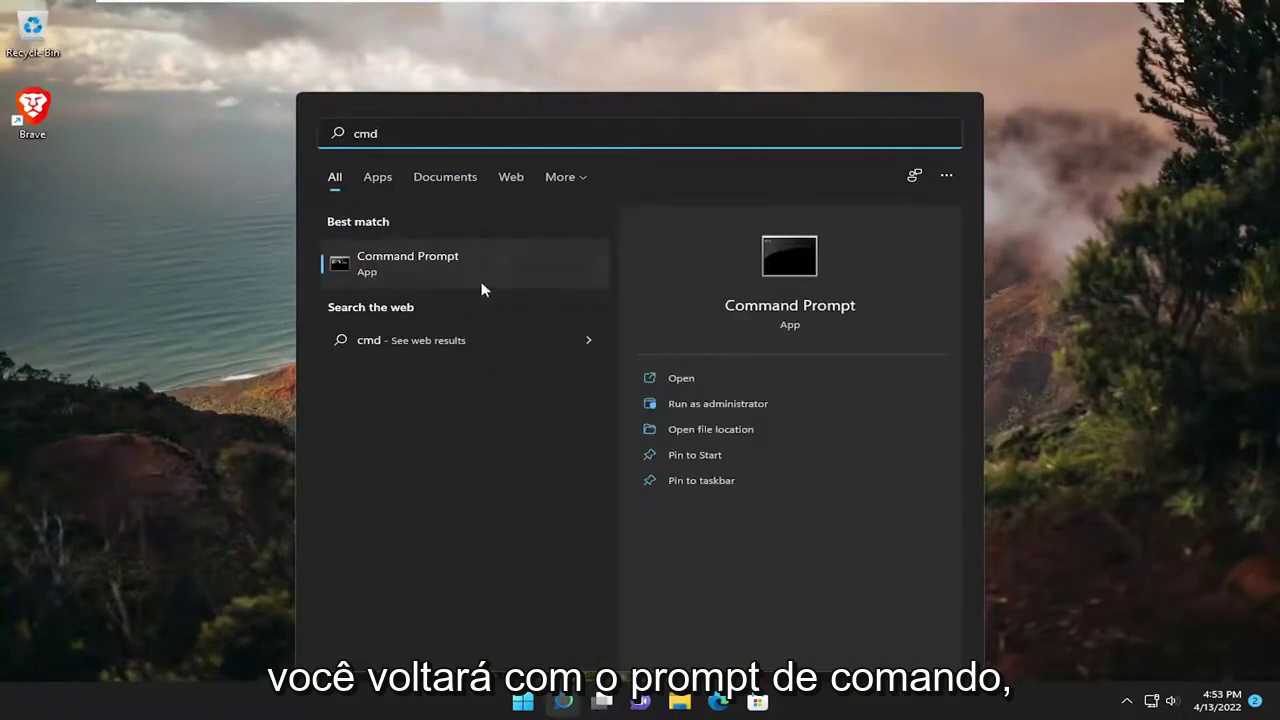
{"action": "right_click", "coordinate": [433, 259]}
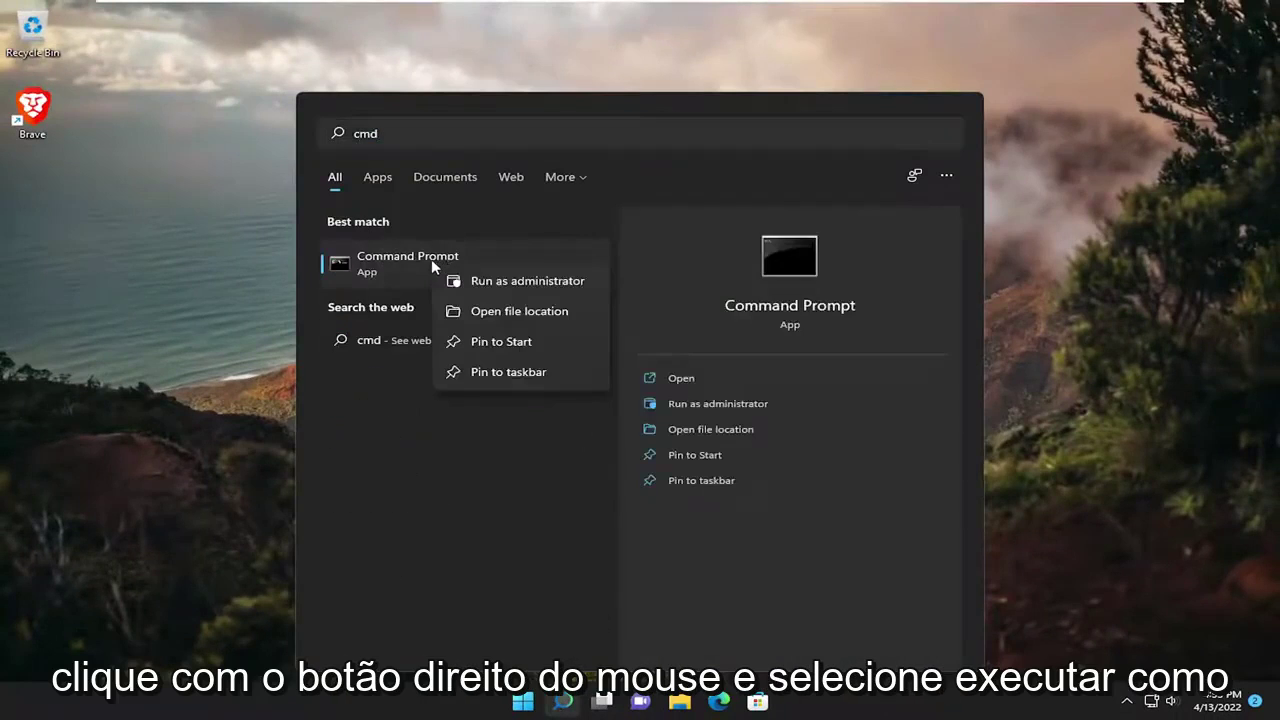
{"action": "left_click", "coordinate": [516, 280]}
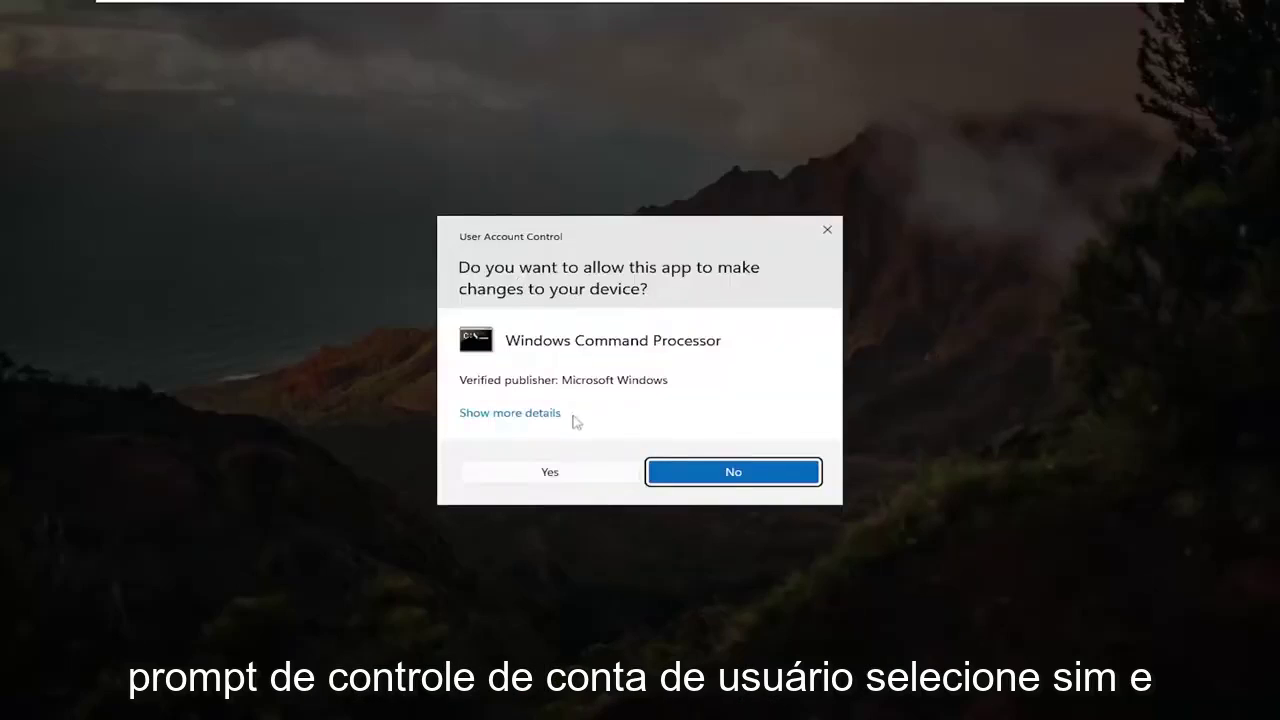
{"action": "left_click", "coordinate": [546, 478]}
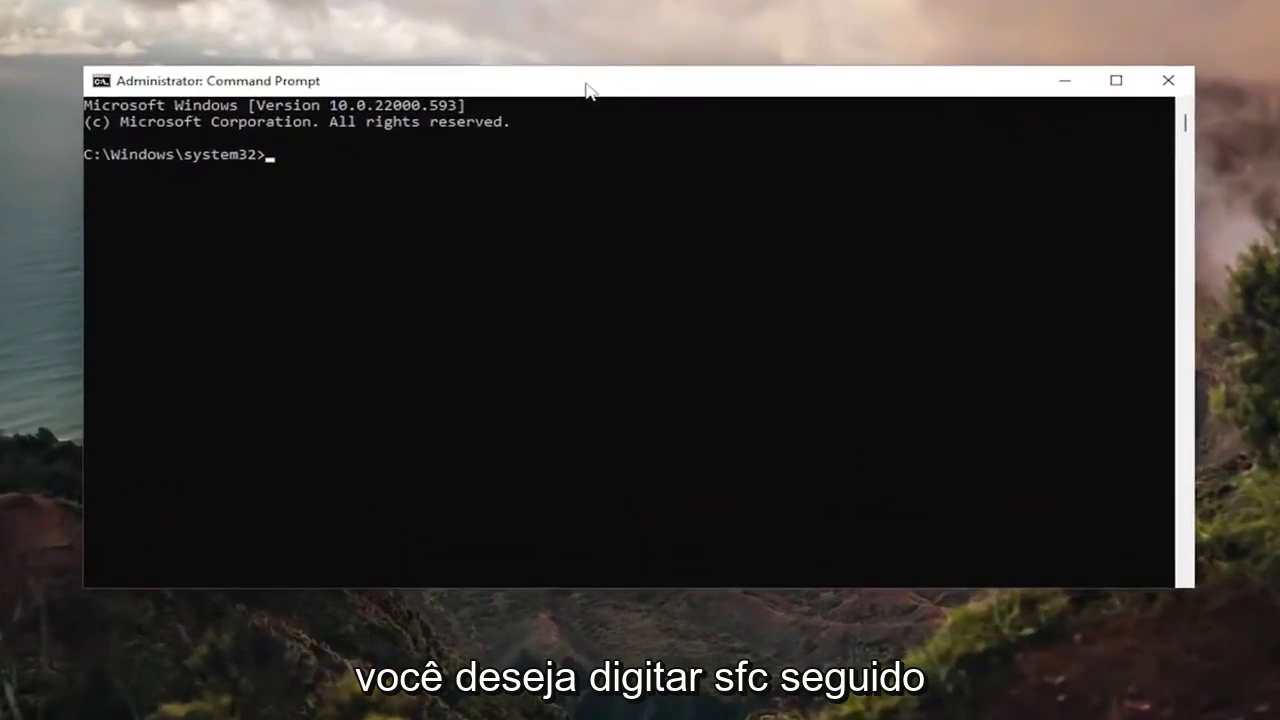
Step: Run sfc /scannow and let verification reach 100% with no integrity violations
{"action": "type", "text": "sfc"}
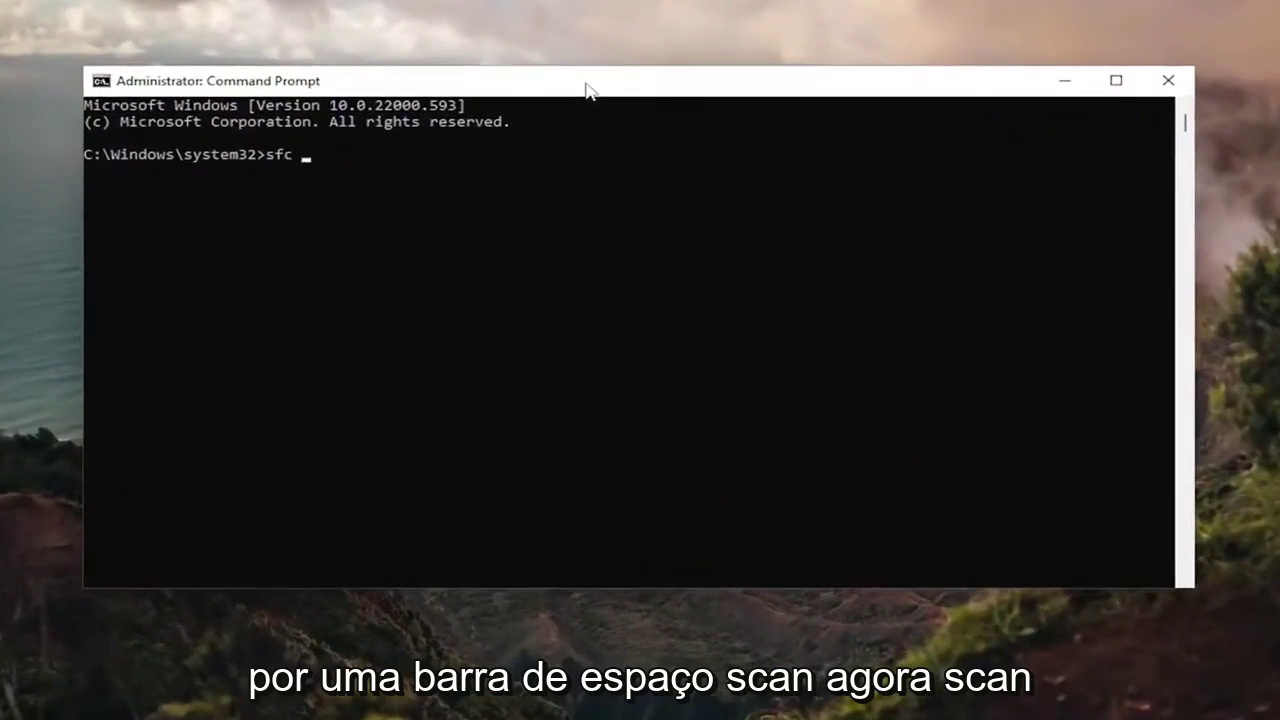
{"action": "type", "text": " /scannow"}
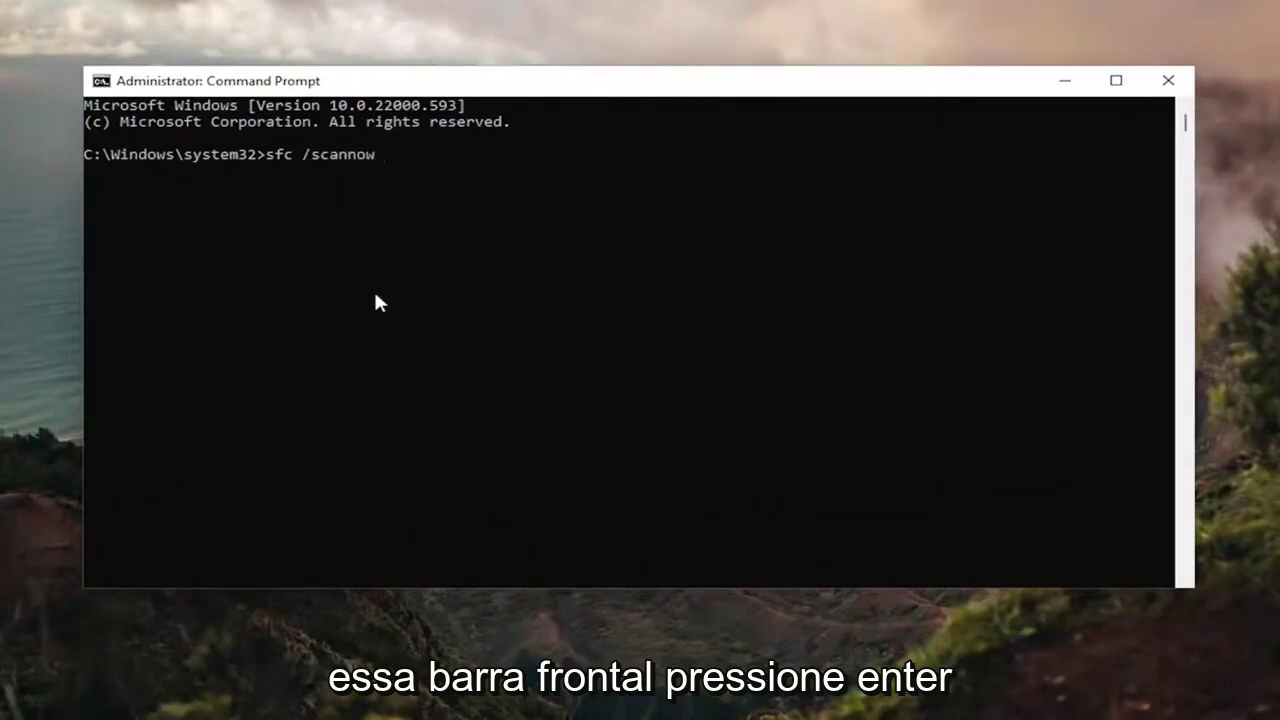
{"action": "key", "text": "Return"}
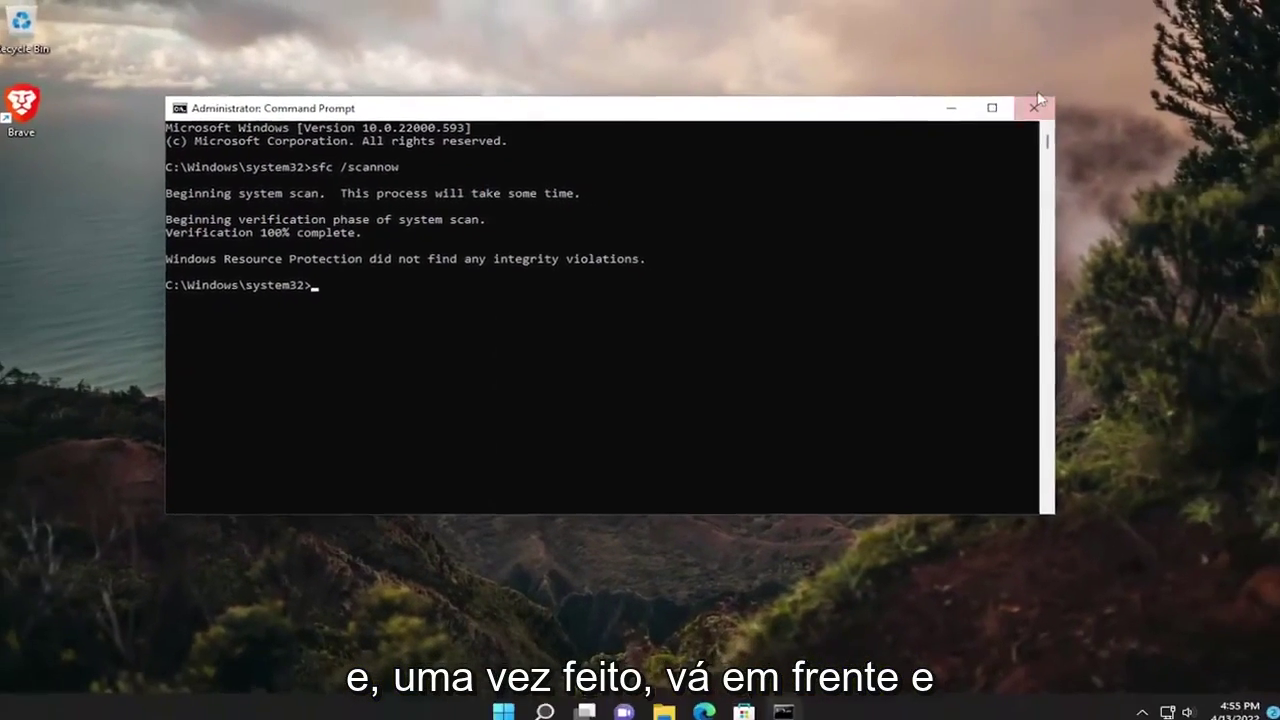
Step: Close Command Prompt and restart the PC from the Start button's right-click menu
{"action": "left_click", "coordinate": [1022, 113]}
{"action": "right_click", "coordinate": [521, 700]}
{"action": "mouse_move", "coordinate": [506, 637]}
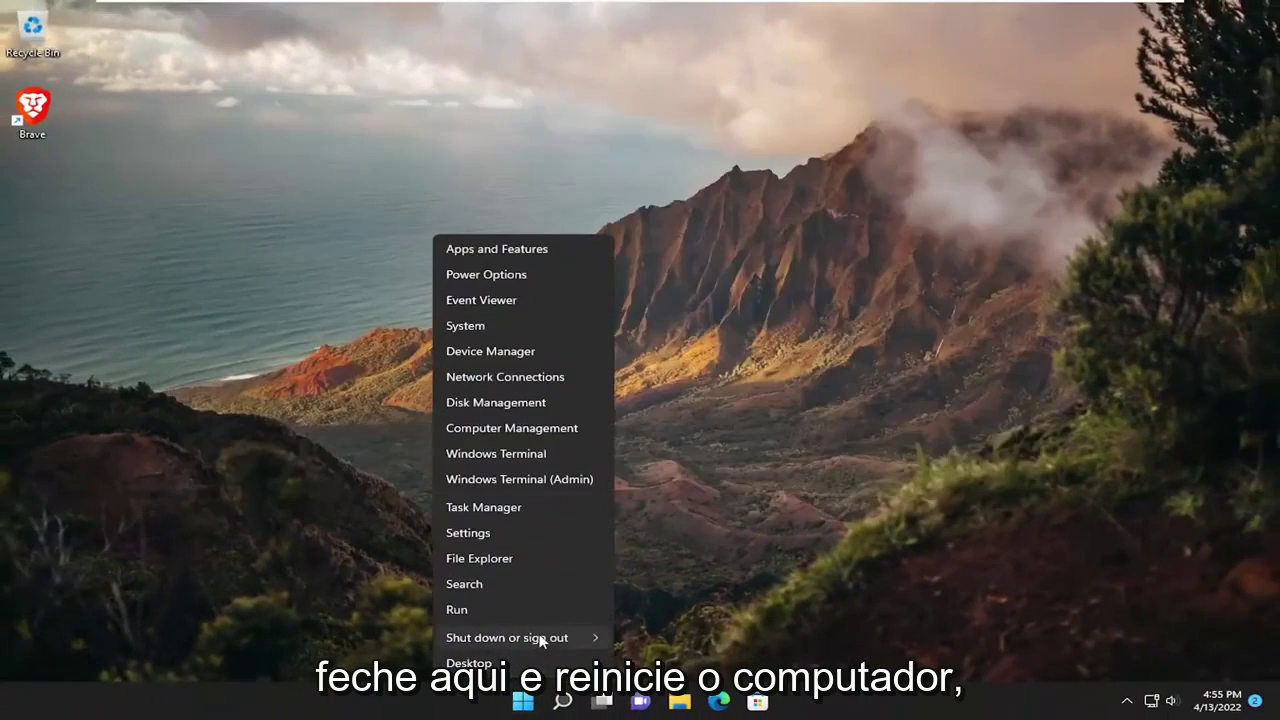
{"action": "left_click", "coordinate": [652, 665]}
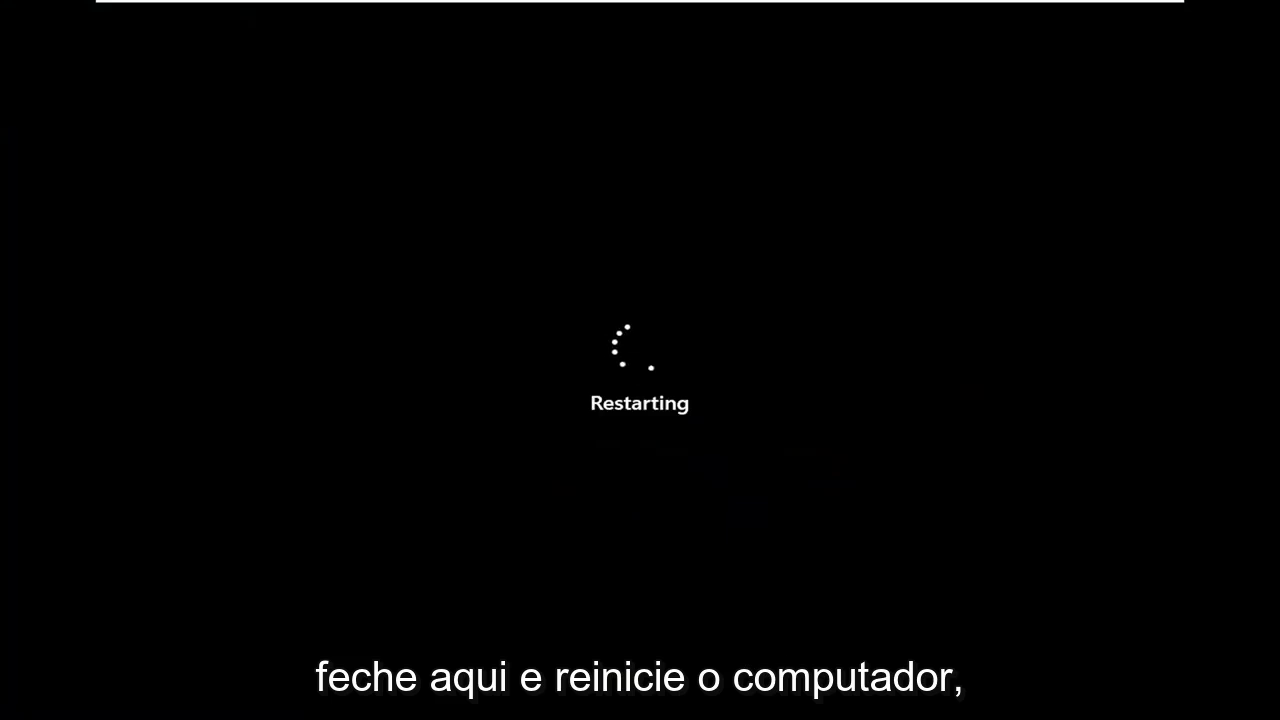